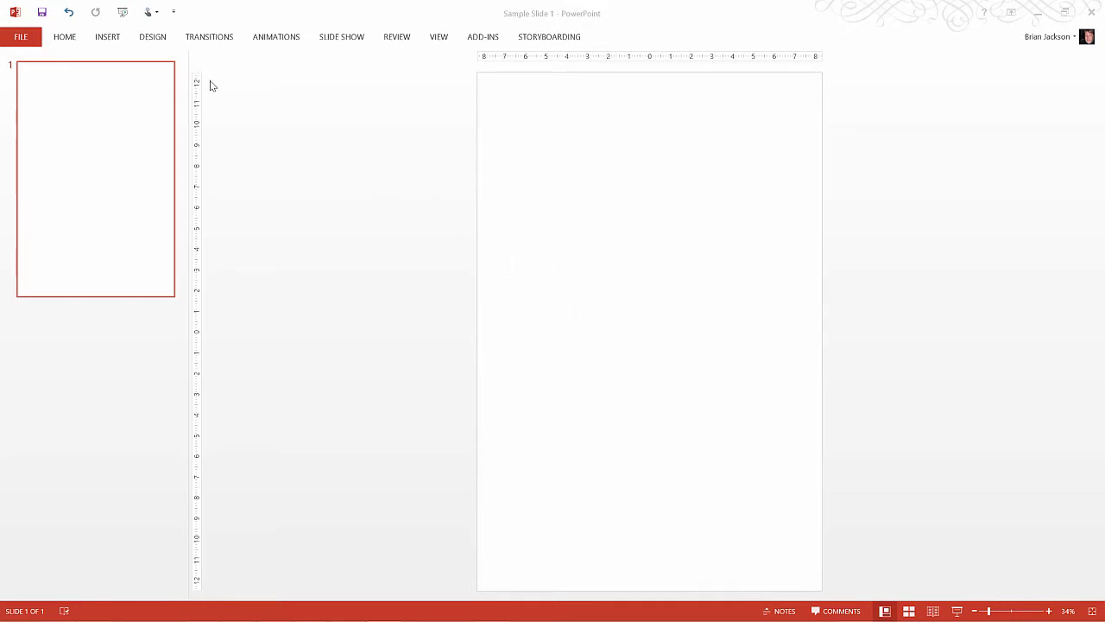
Step: Open the background formatting settings for the slide with its fill options expanded
left_click(152, 39)
left_click(152, 39)
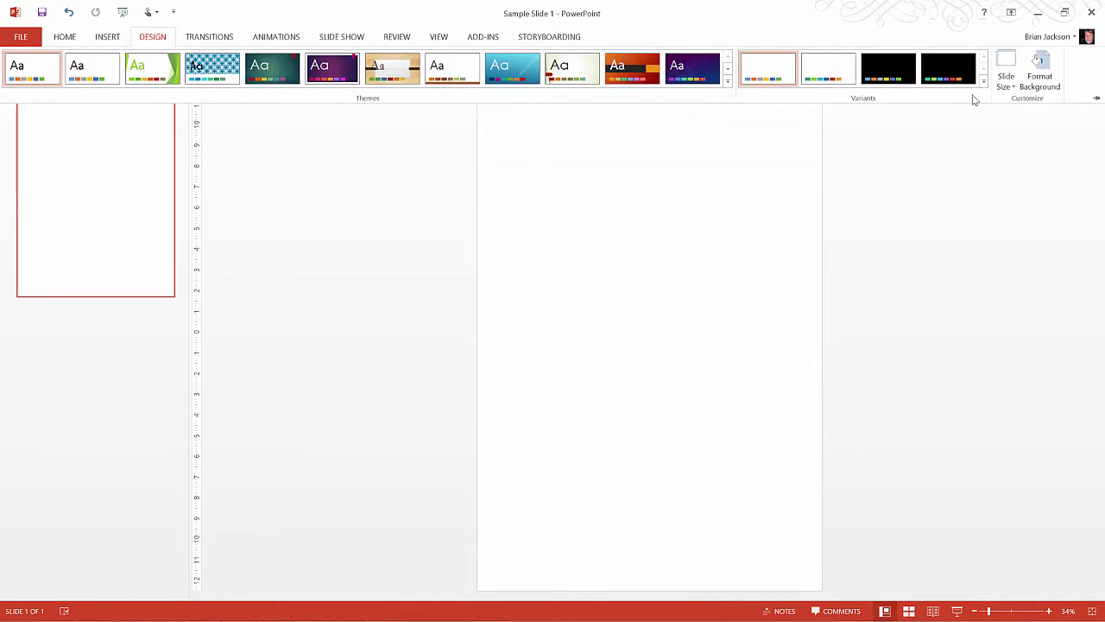
left_click(1011, 83)
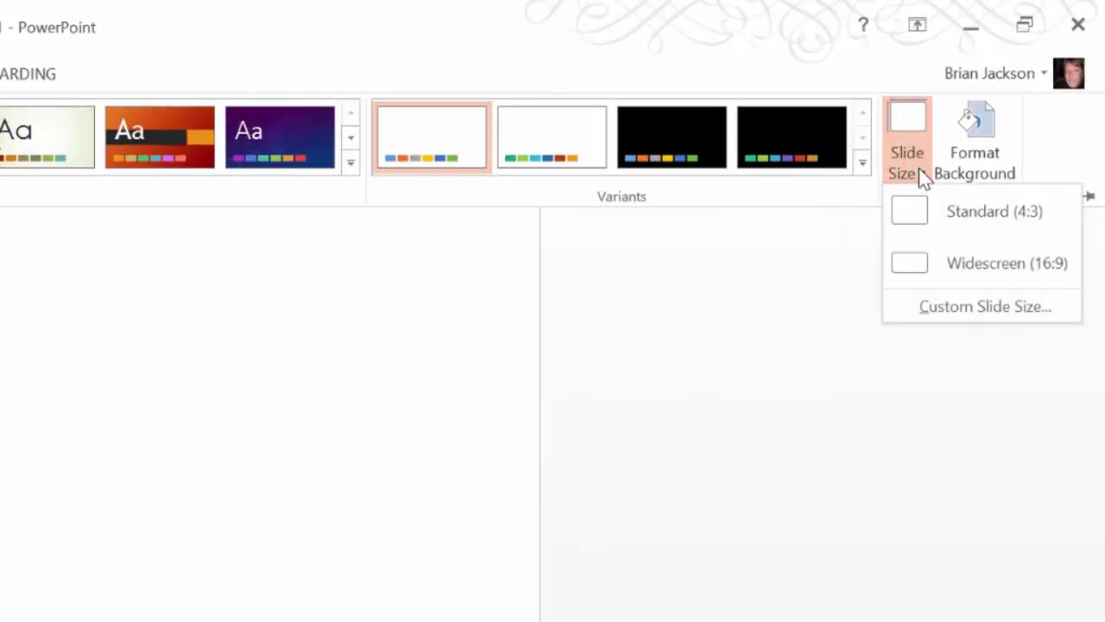
left_click(974, 152)
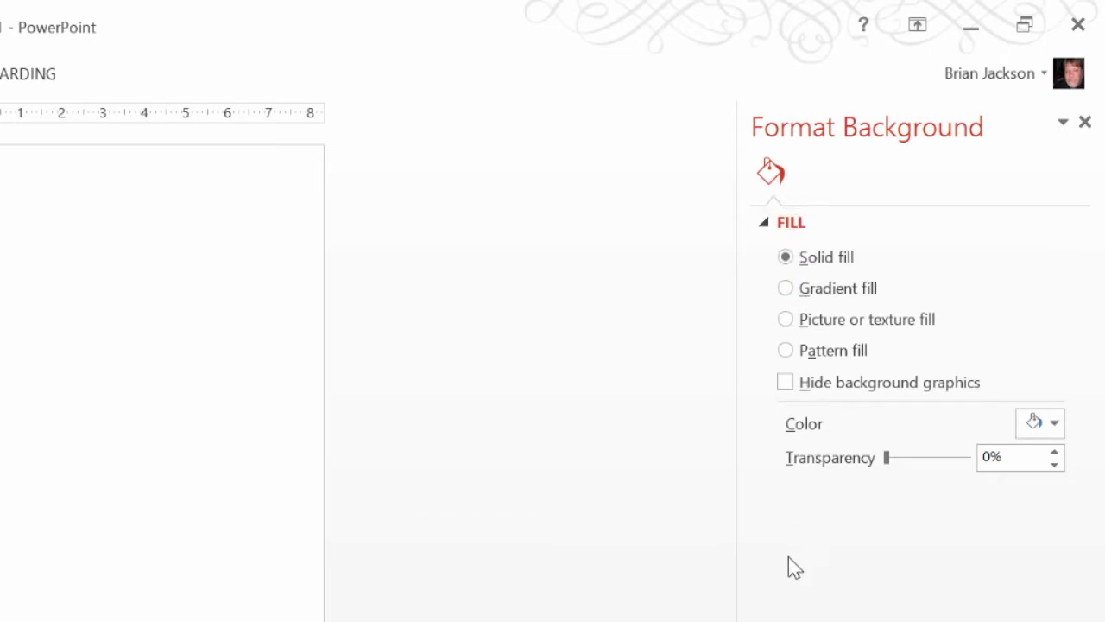
left_click(767, 223)
left_click(768, 223)
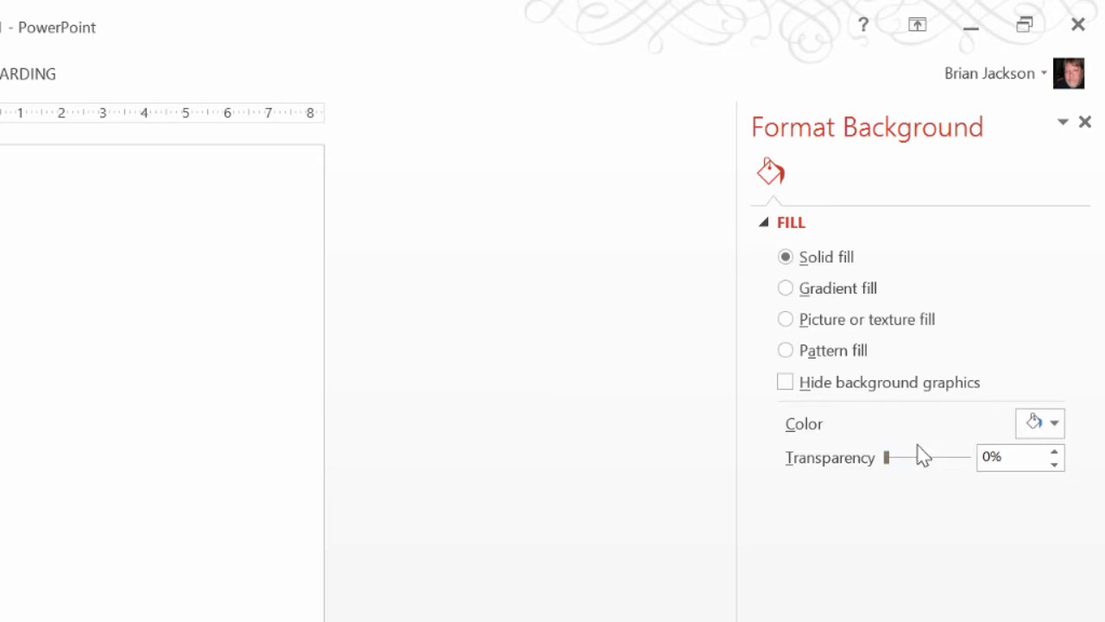
Step: Fill the slide background with a solid light orange theme colour, and replace it with a light purple from the standard colour hexagon
left_click(1053, 424)
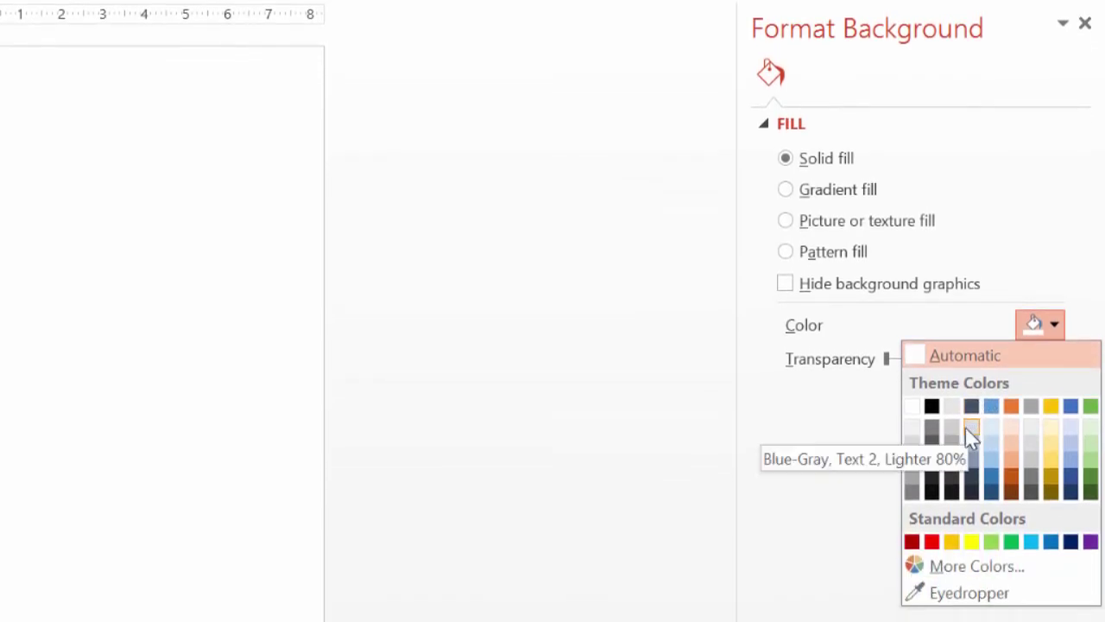
left_click(1013, 460)
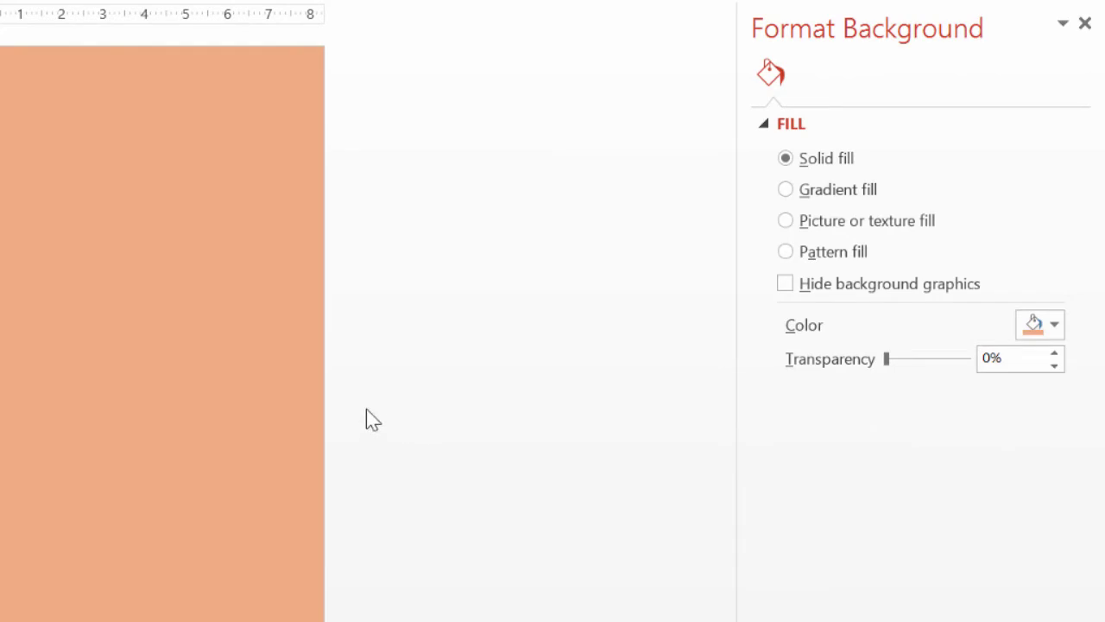
left_click(1055, 325)
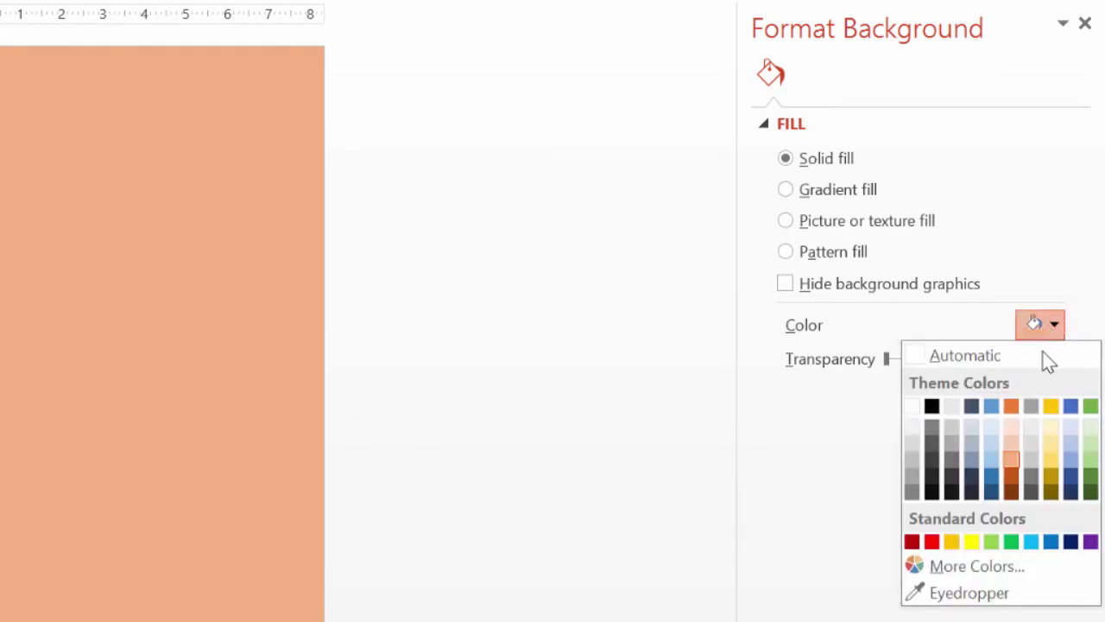
left_click(949, 566)
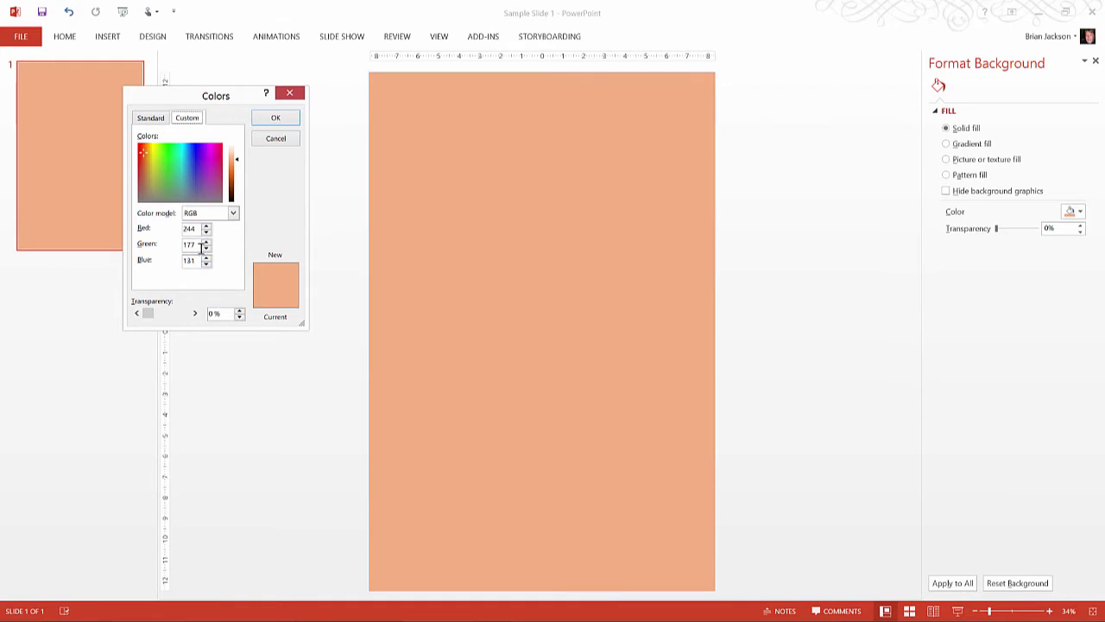
left_click(149, 120)
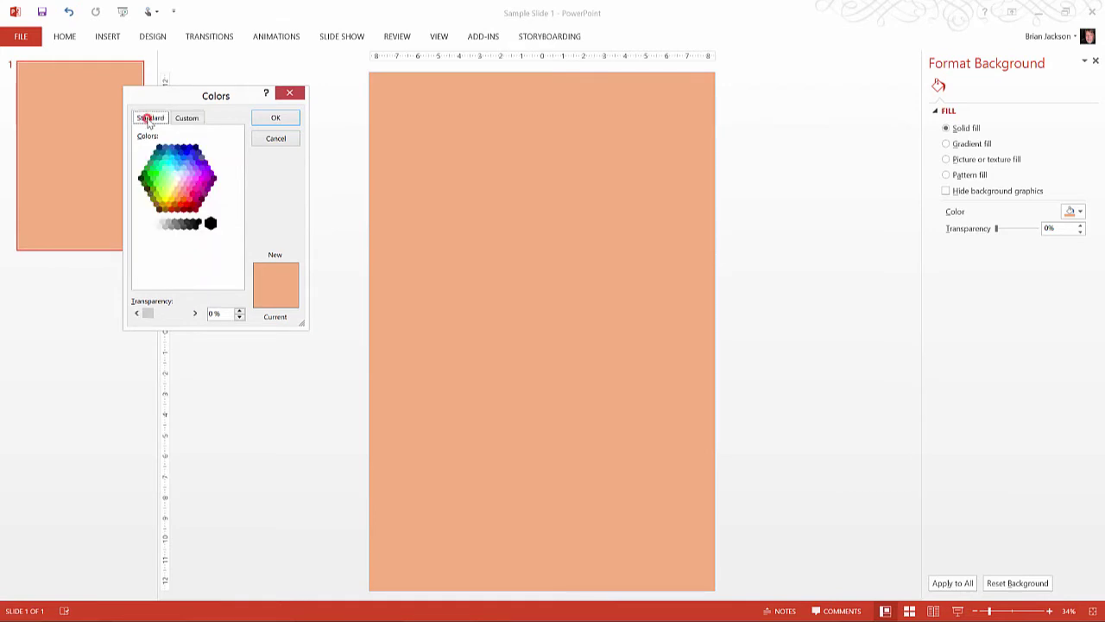
left_click(186, 173)
left_click(270, 117)
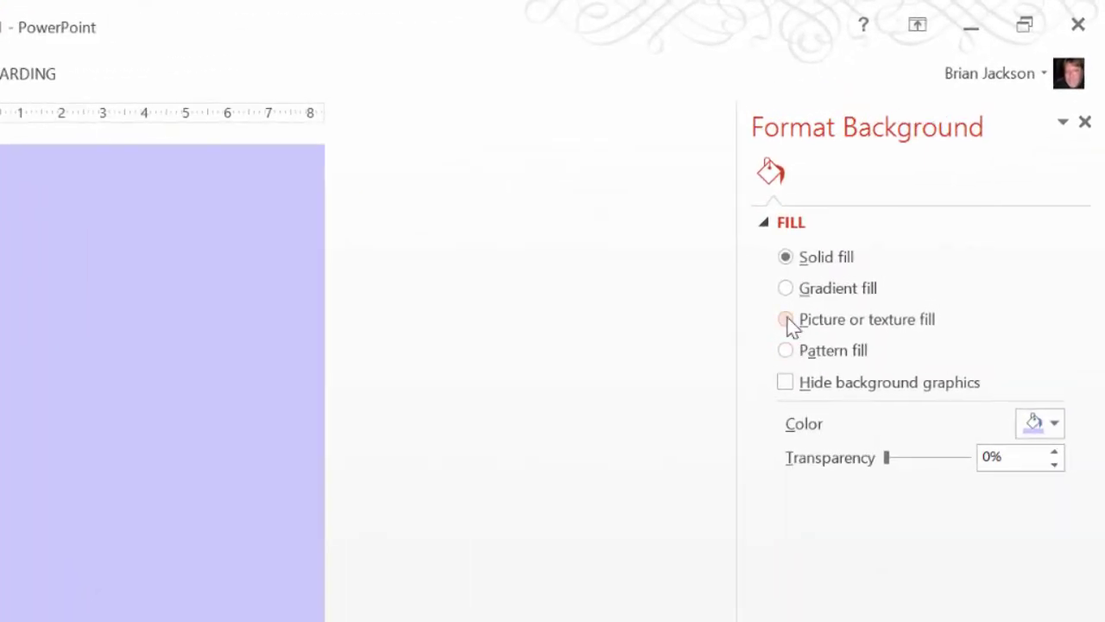
Step: Switch the background to a gradient fill and shift its middle stop to 66% and its first stop to 25%
left_click(786, 288)
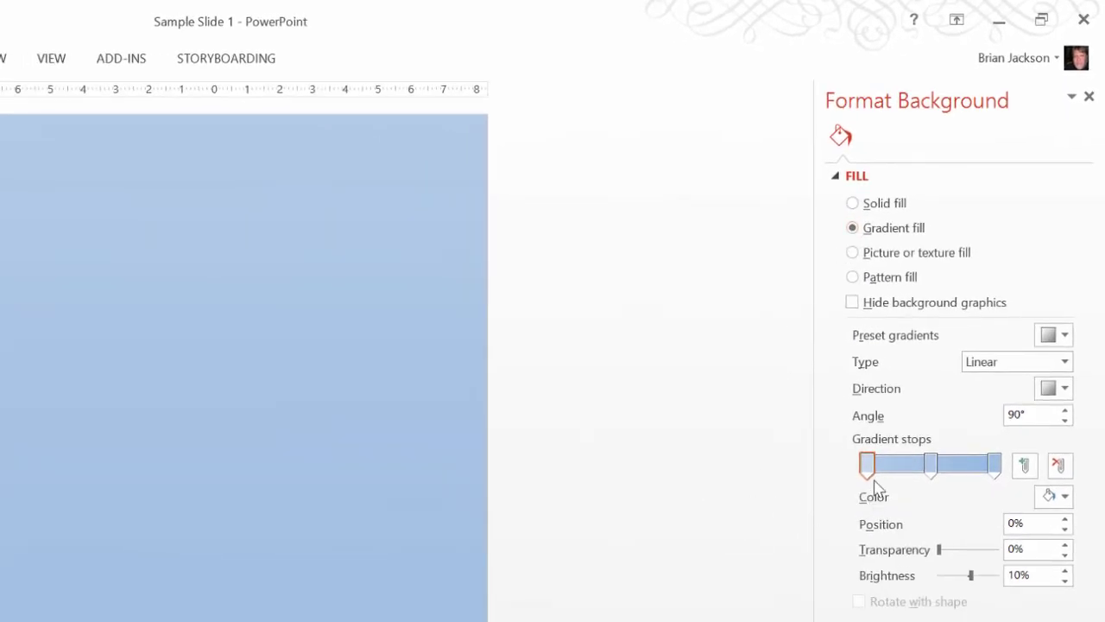
left_click(932, 466)
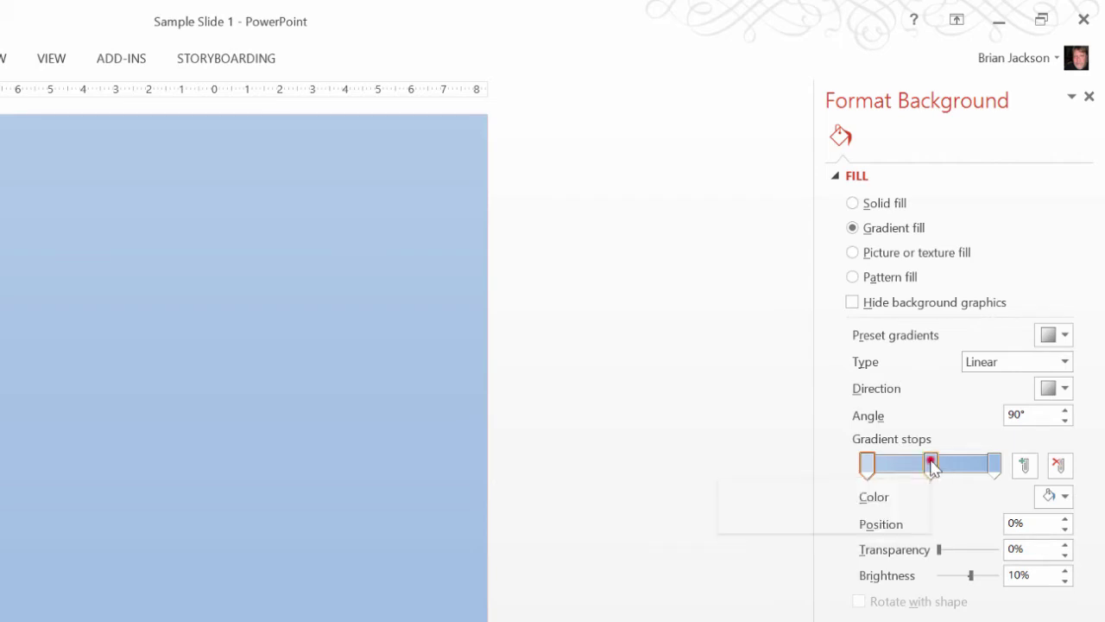
mouse_move(932, 465)
left_mouse_down()
mouse_move(907, 471)
mouse_move(951, 468)
left_mouse_up()
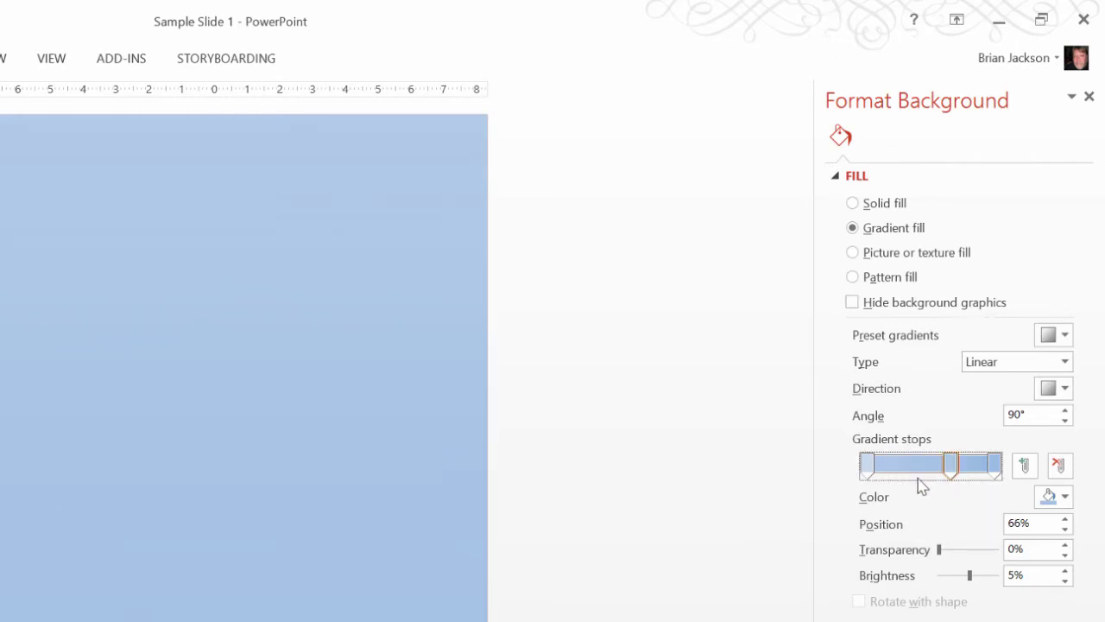
left_click_drag(869, 468, 902, 471)
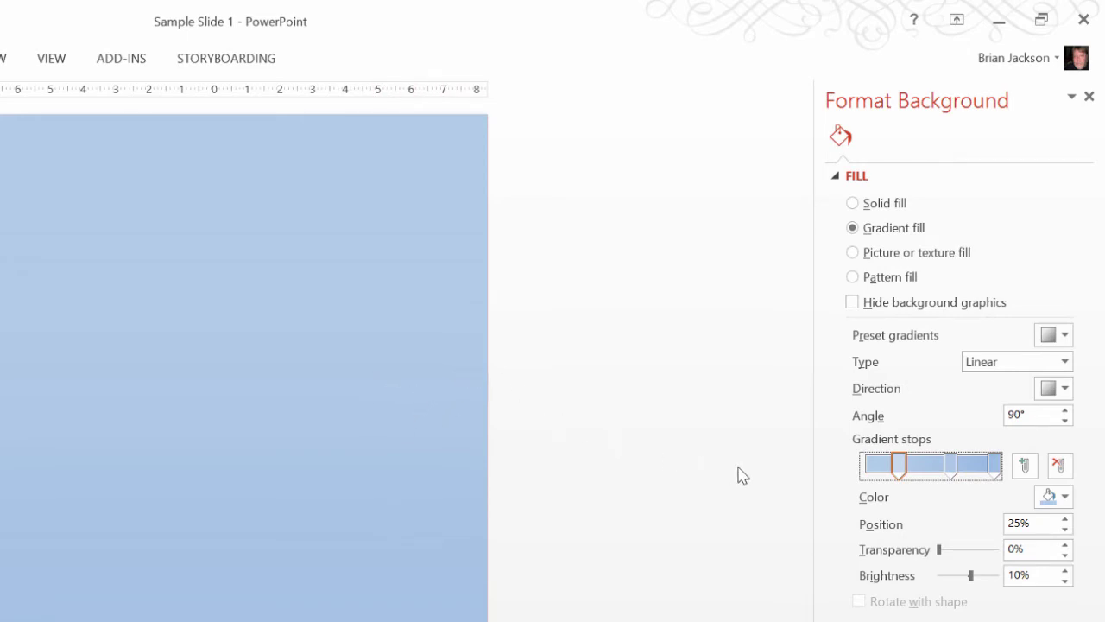
Step: Apply the lightest blue preset gradient to the background and move its second gradient stop to 65%
left_click(1048, 336)
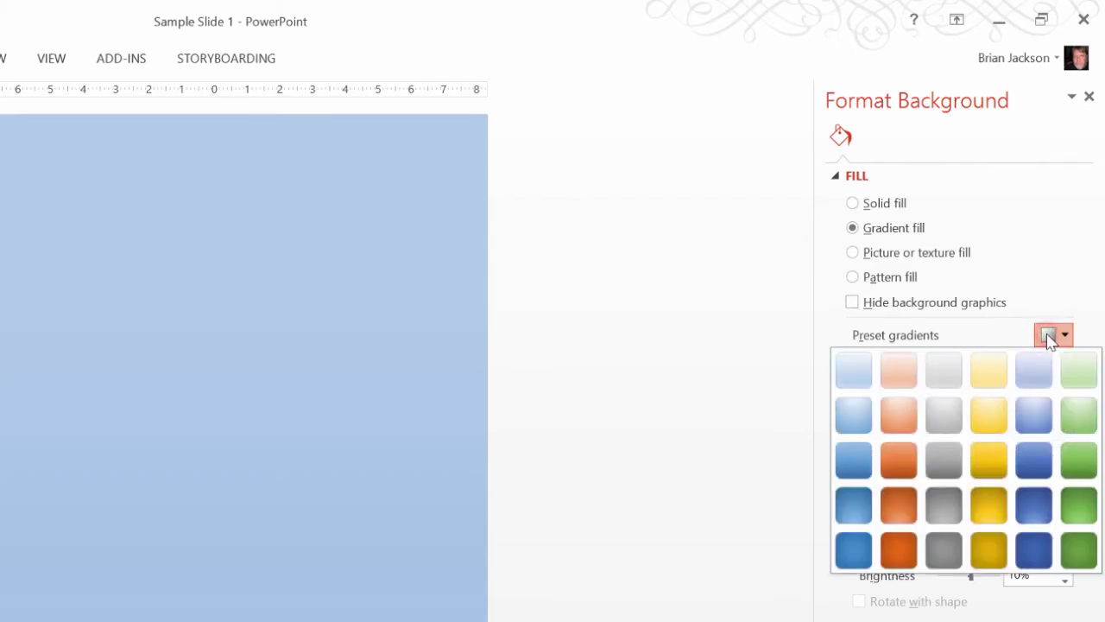
left_click(857, 377)
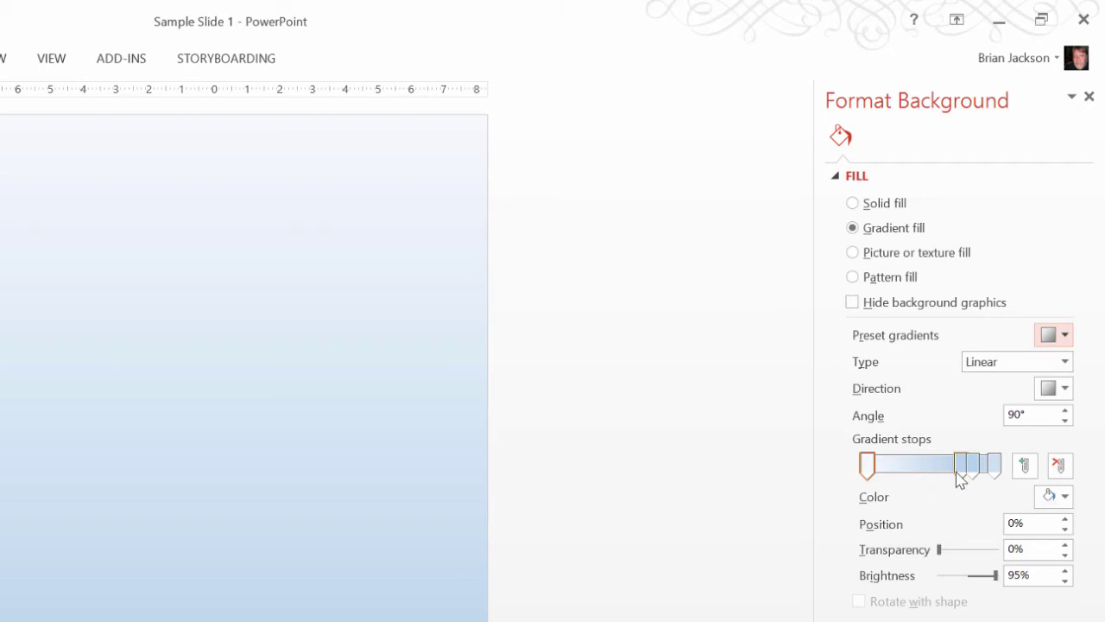
mouse_move(961, 467)
left_mouse_down()
mouse_move(912, 474)
mouse_move(948, 473)
left_mouse_up()
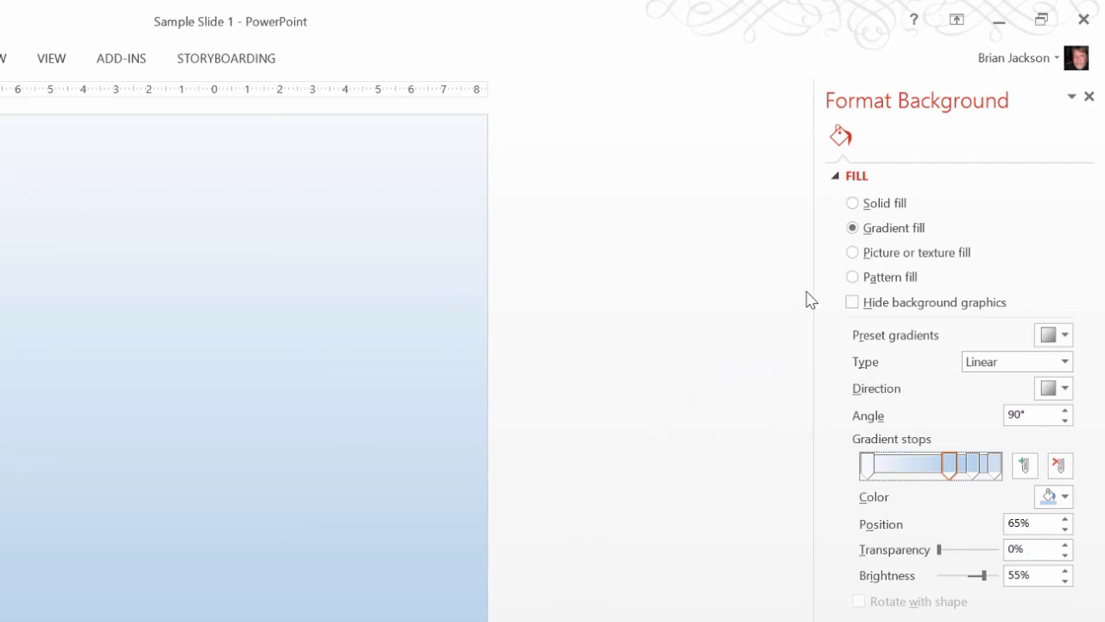
Step: Switch the background to a texture fill, trying the fish fossil texture and replacing it with the dark brown marble one
left_click(852, 252)
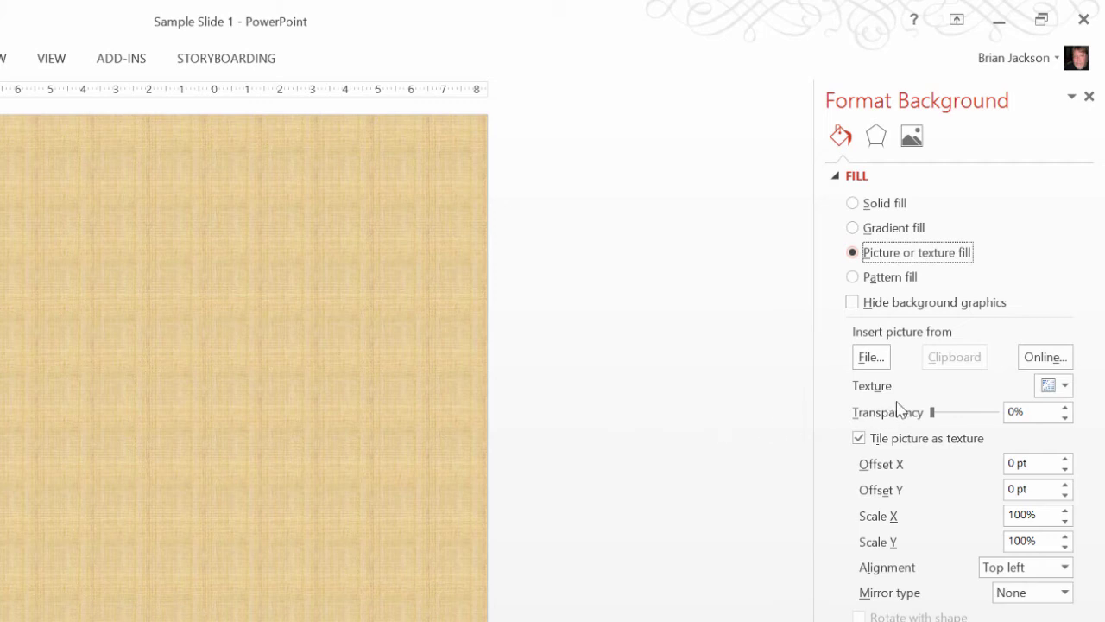
left_click(1064, 384)
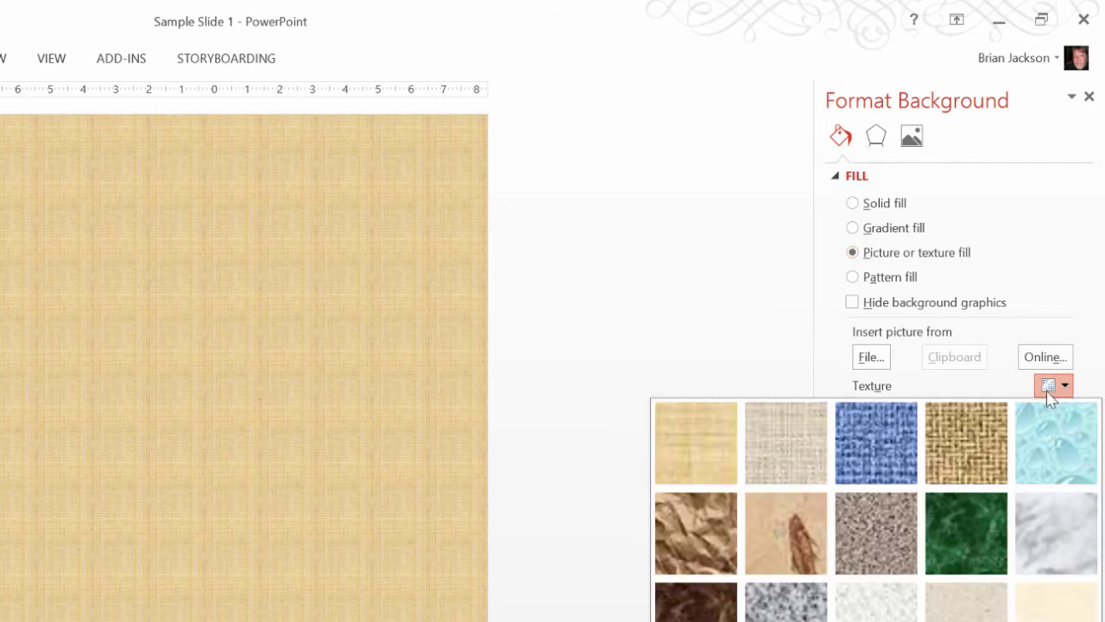
left_click(798, 530)
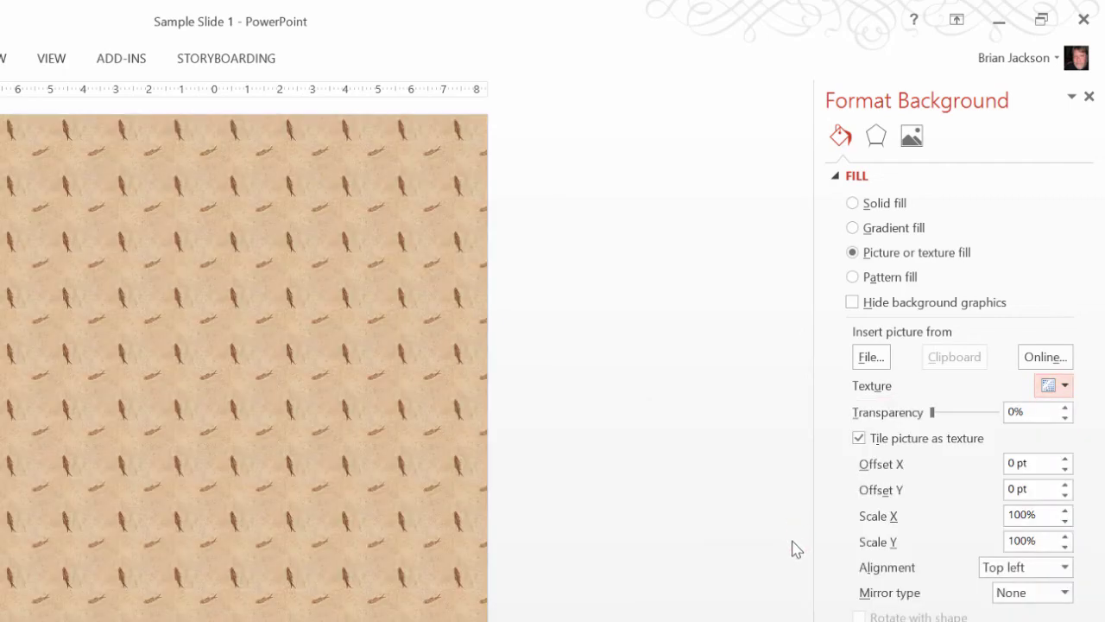
left_click(1065, 388)
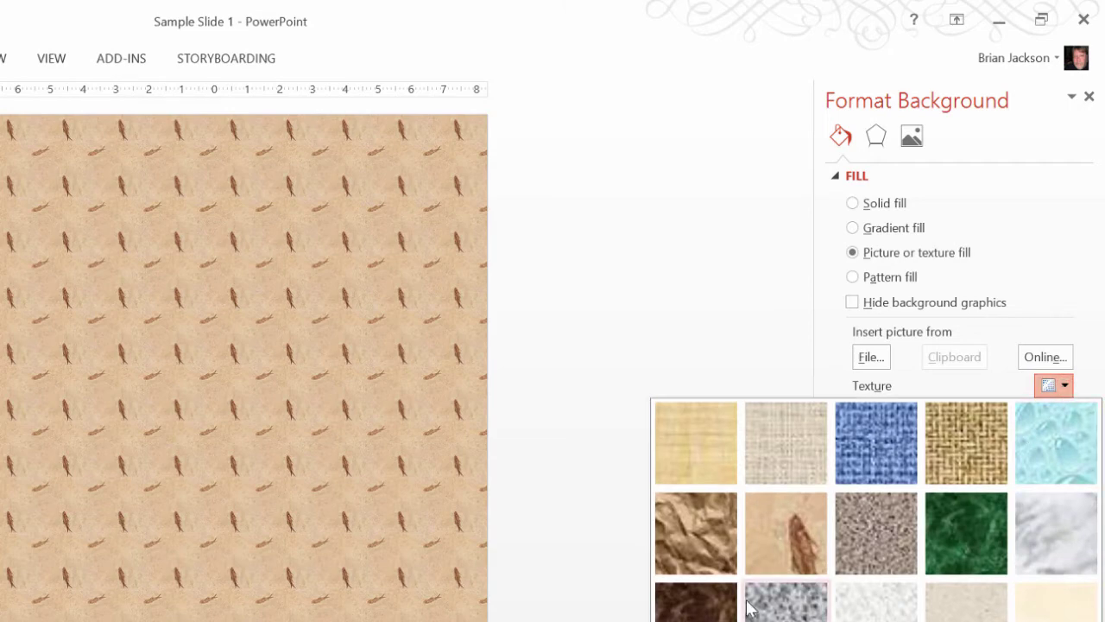
left_click(716, 609)
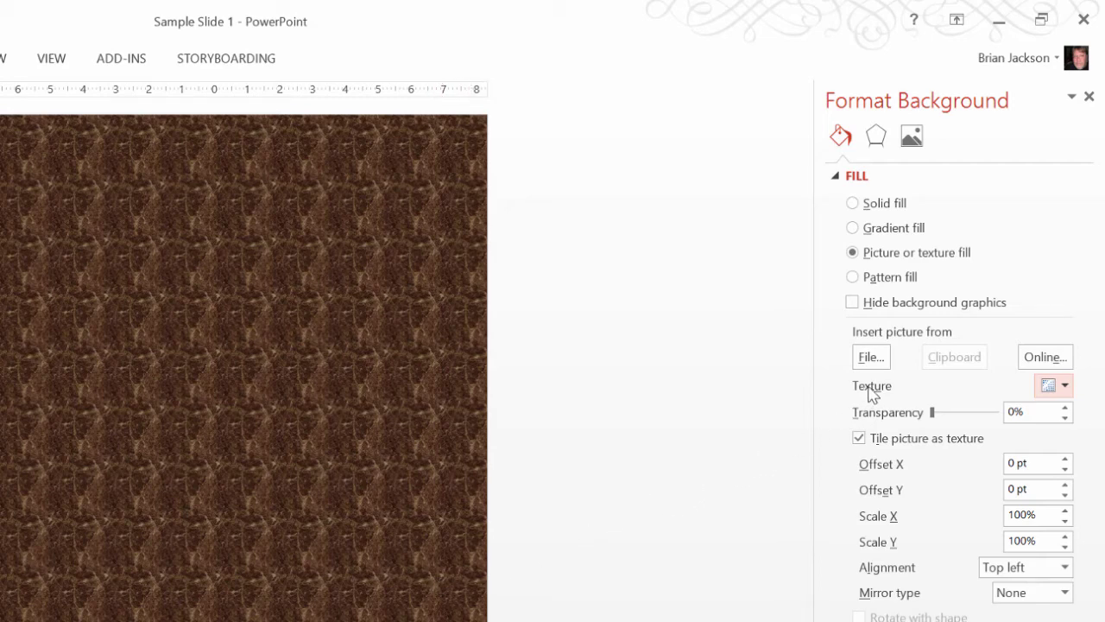
Step: Switch the background to a pattern fill of fine diagonal stripes with a blue foreground and a dark orange background colour
left_click(853, 277)
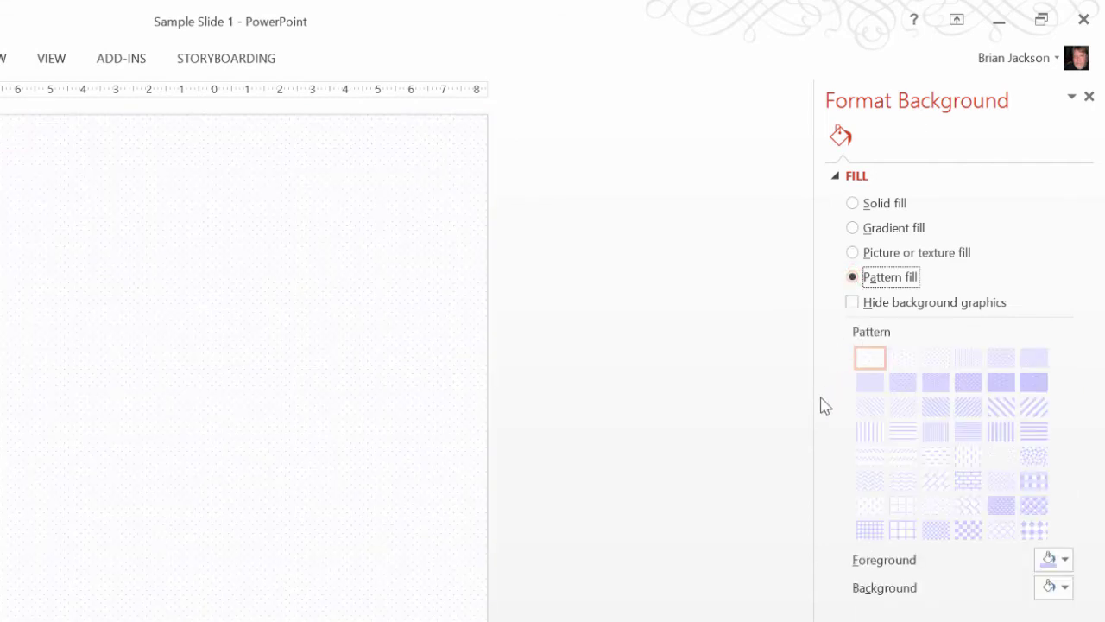
left_click(940, 411)
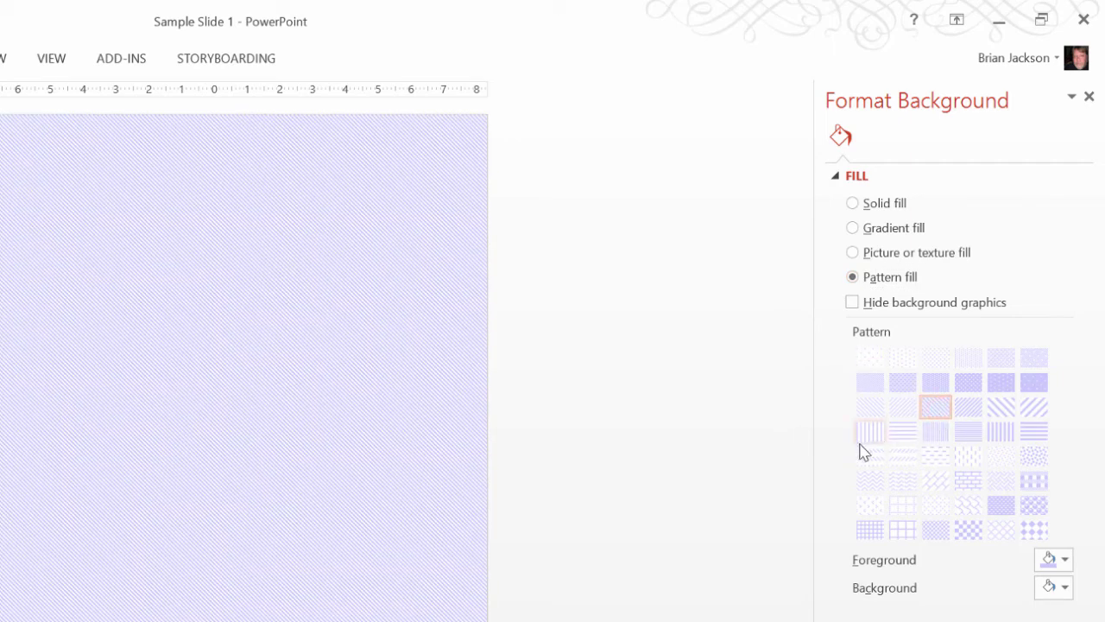
left_click(1056, 569)
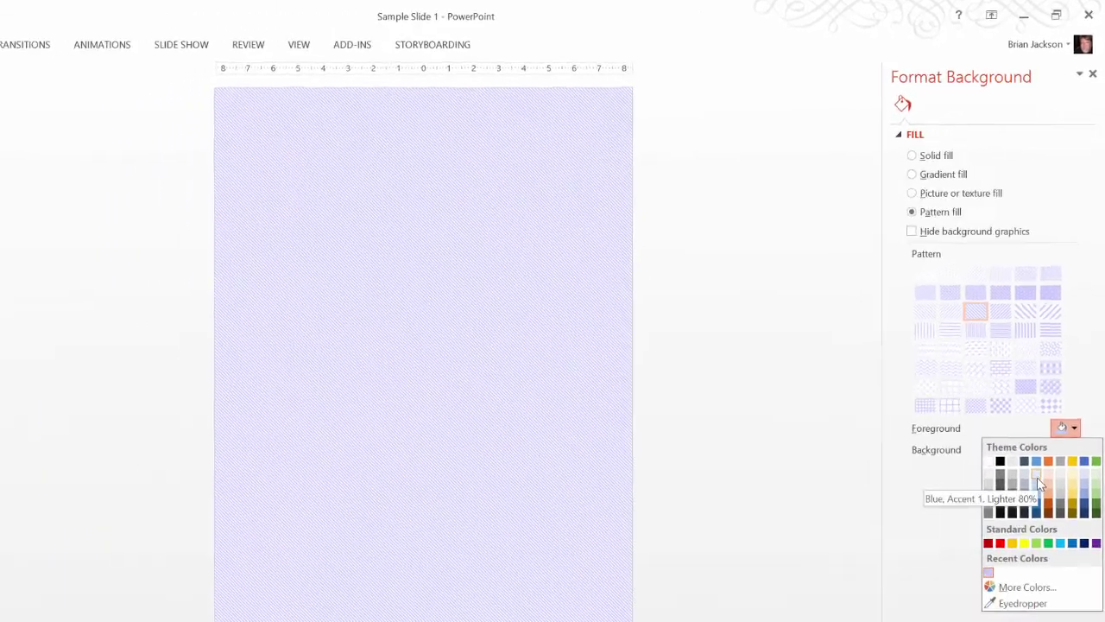
left_click(1015, 619)
left_click(1073, 428)
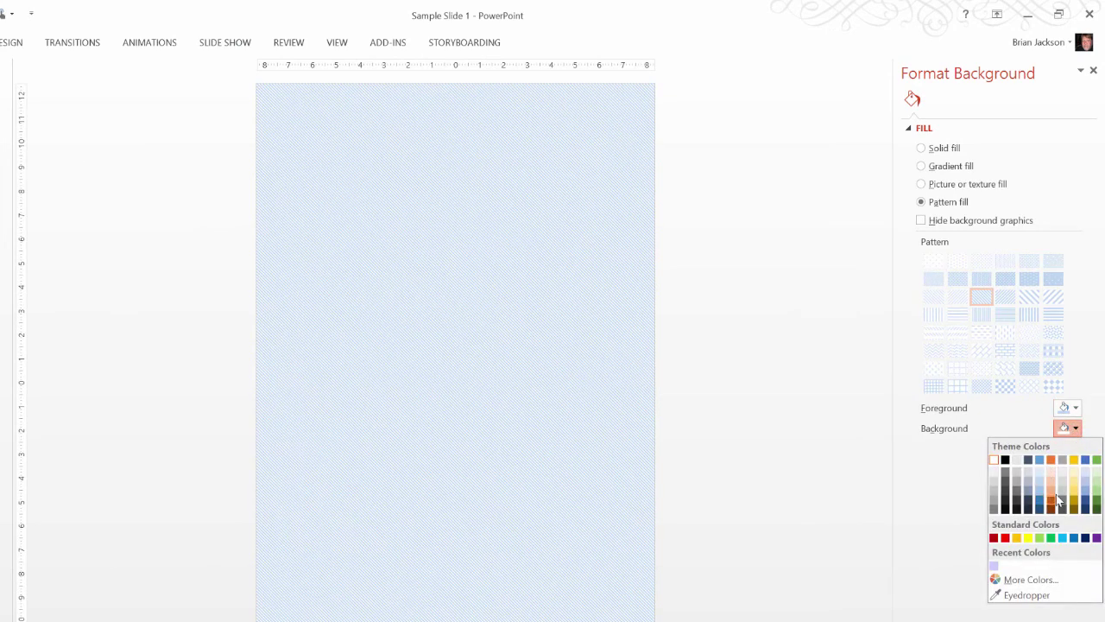
left_click(1051, 499)
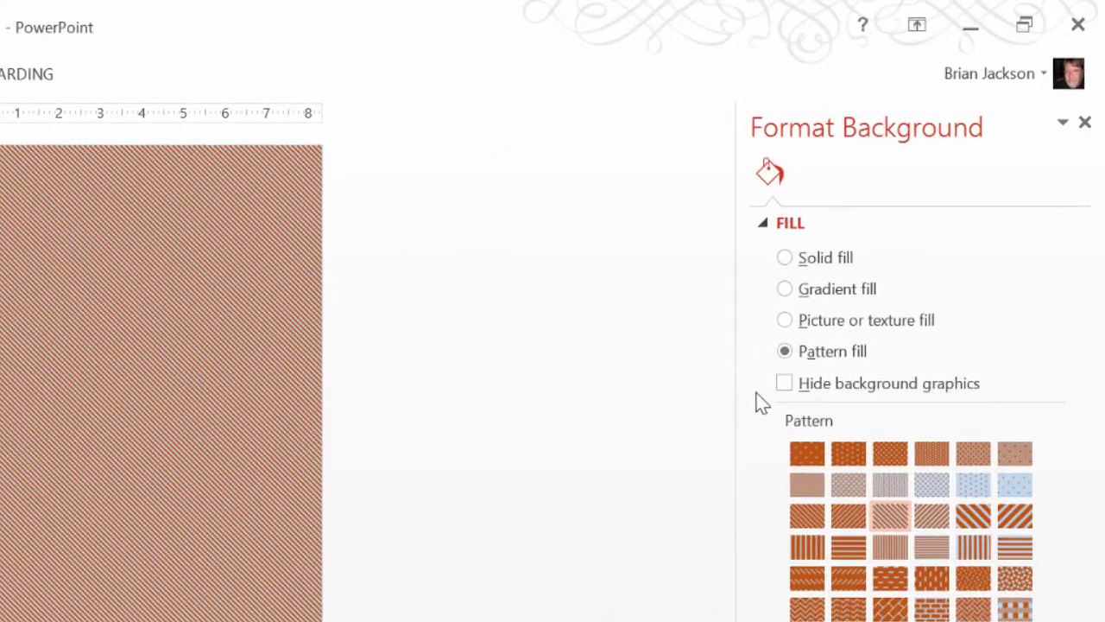
Step: Fill the slide background with the picture file Dollarphotoclub_cave_69423833 from the Dollar Photo Club folder
left_click(784, 320)
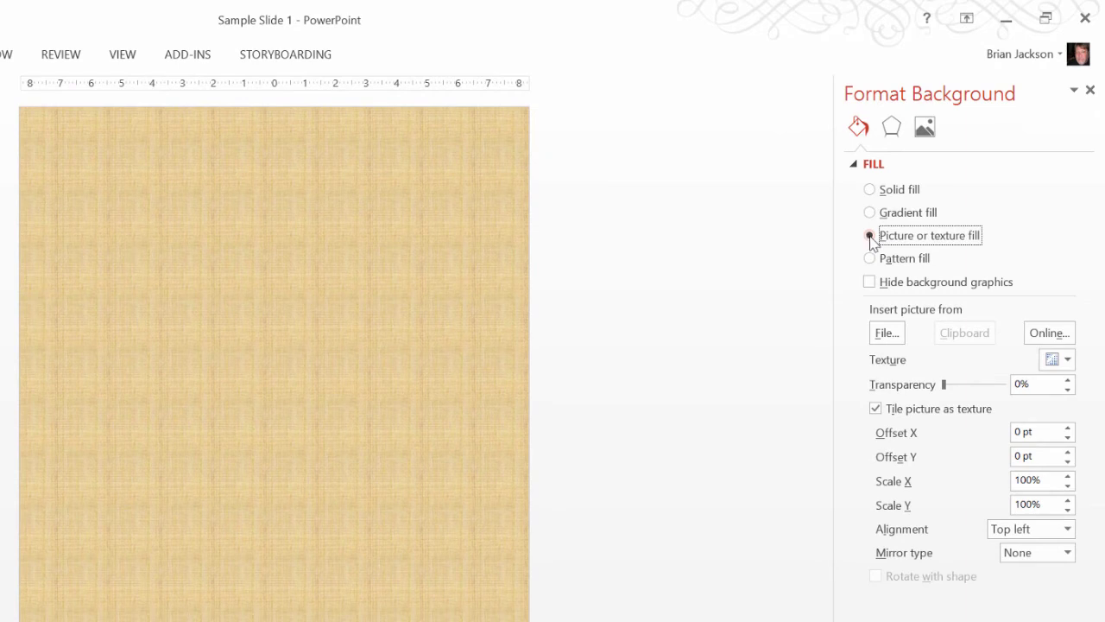
left_click(885, 336)
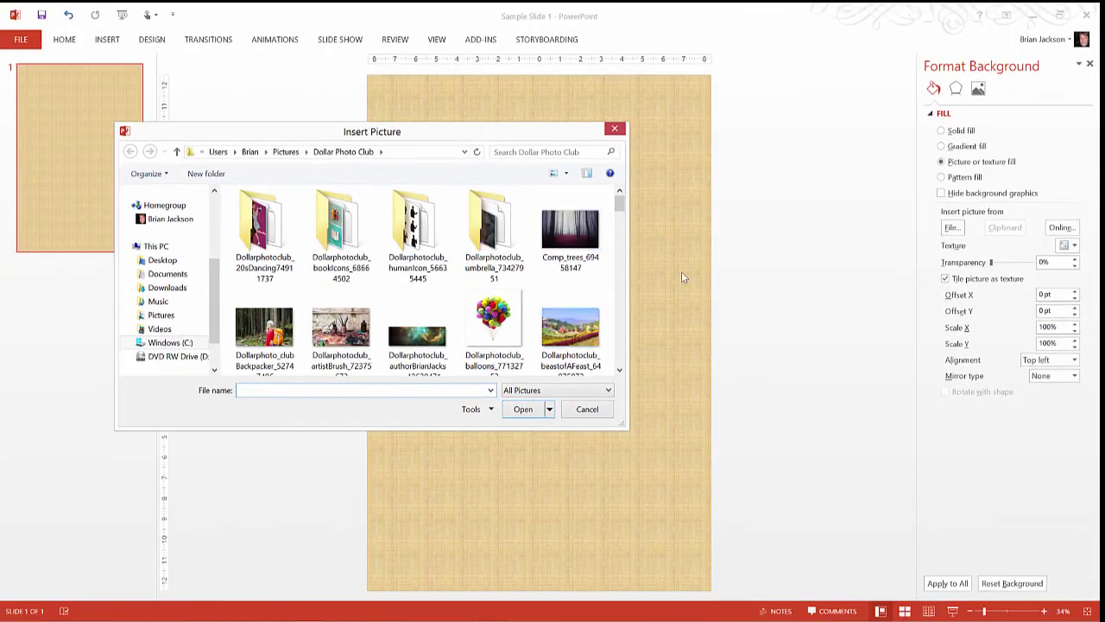
scroll(620, 333, "down", 1)
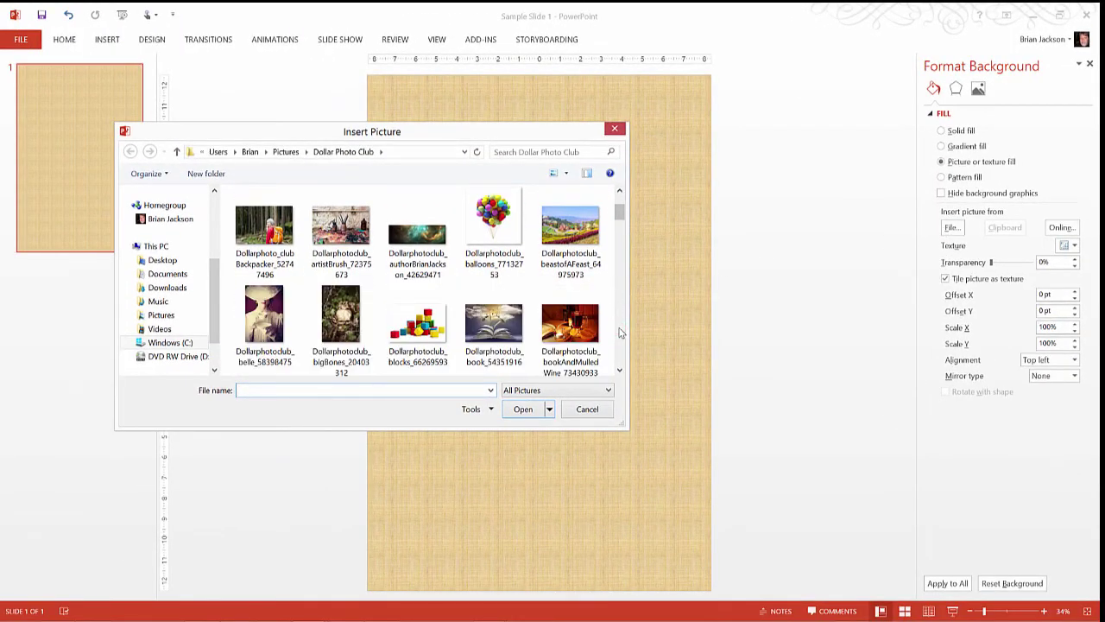
scroll(620, 333, "down", 1)
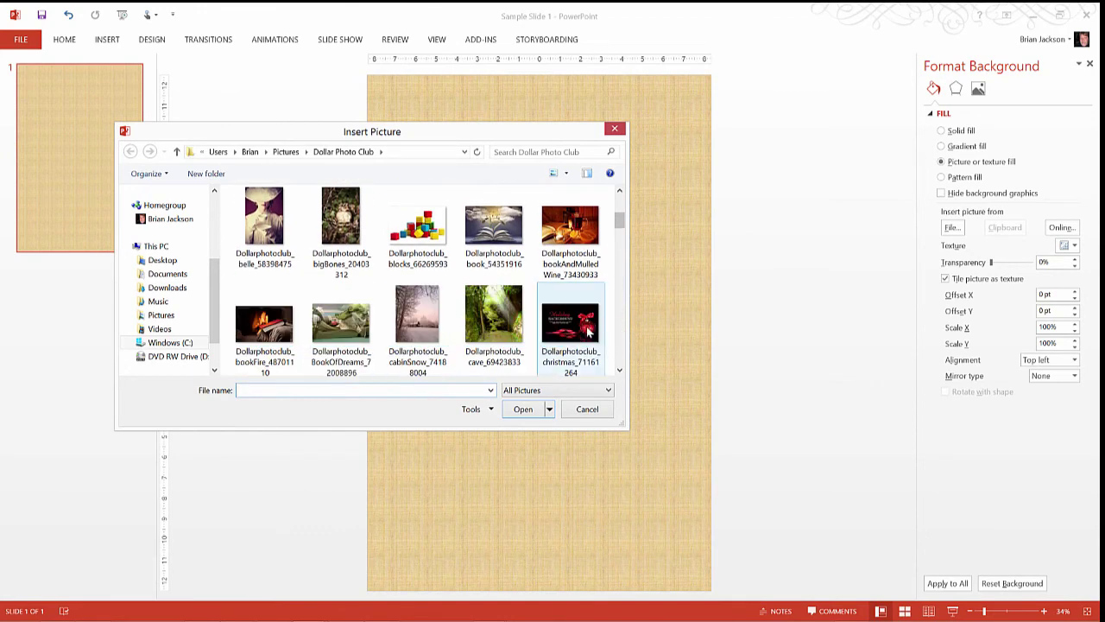
double_click(506, 325)
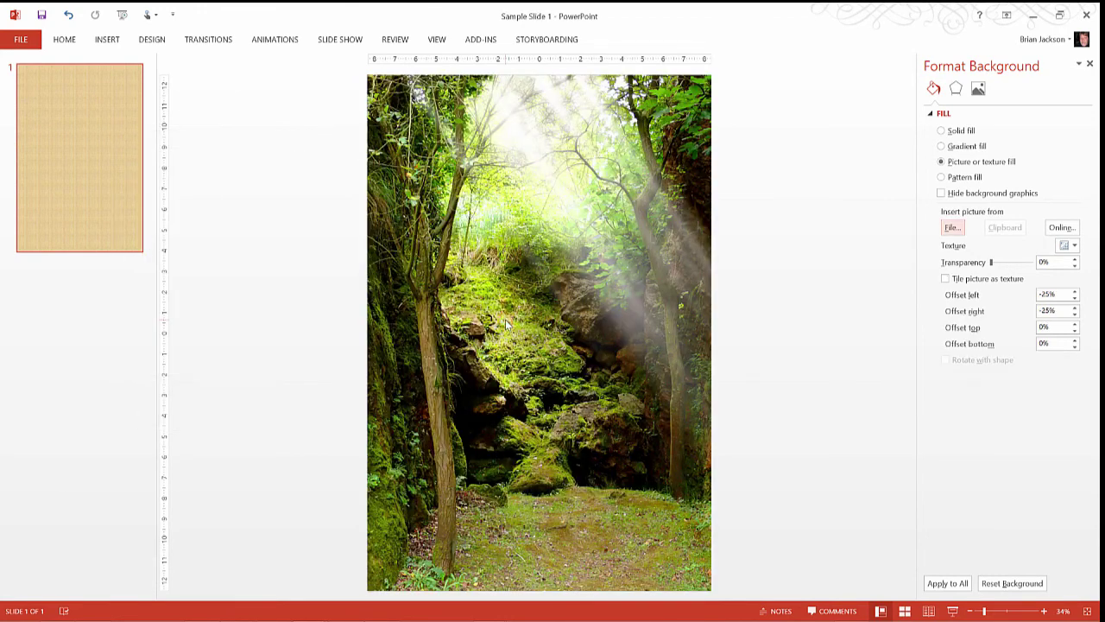